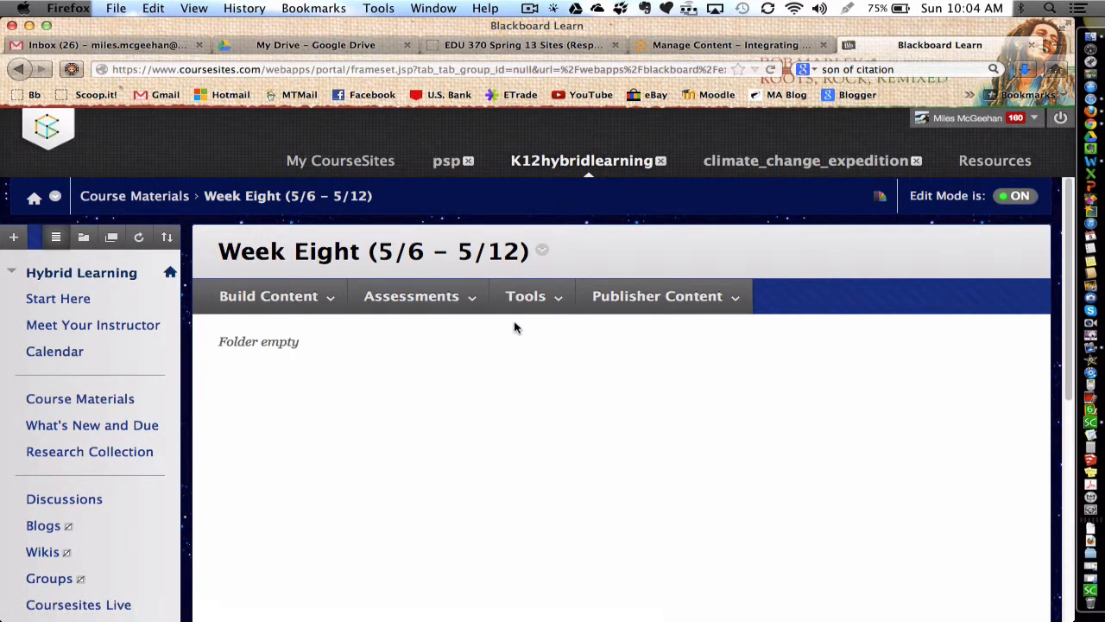
Add a StudyMate Class item to the Week Eight folder and title the project Lewis and Clark.
{"action": "left_click", "coordinate": [528, 298]}
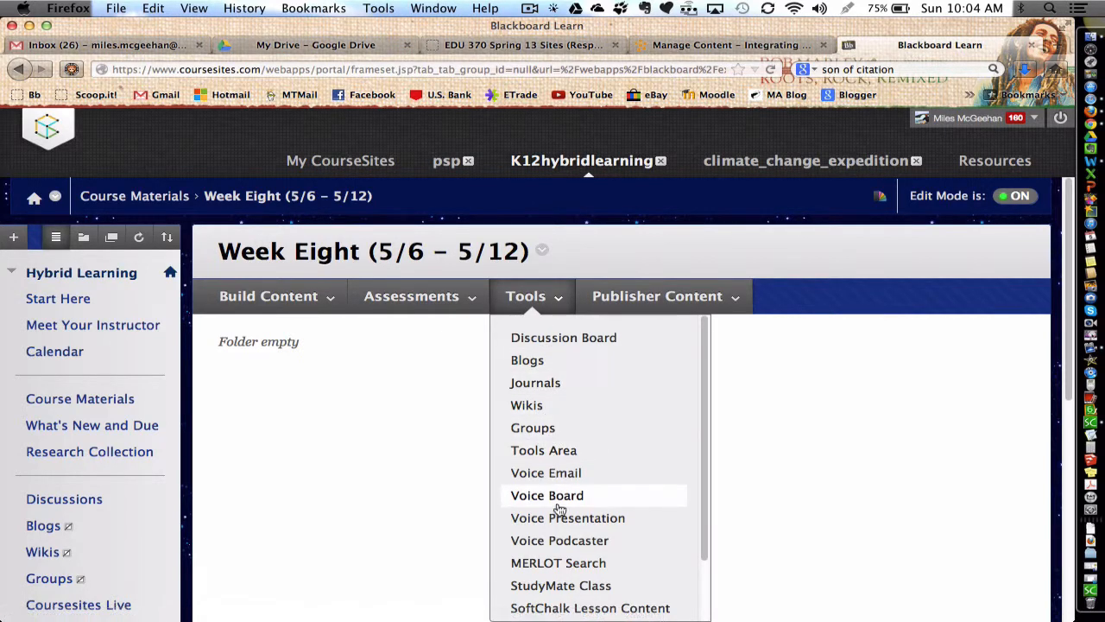
{"action": "left_click", "coordinate": [569, 588]}
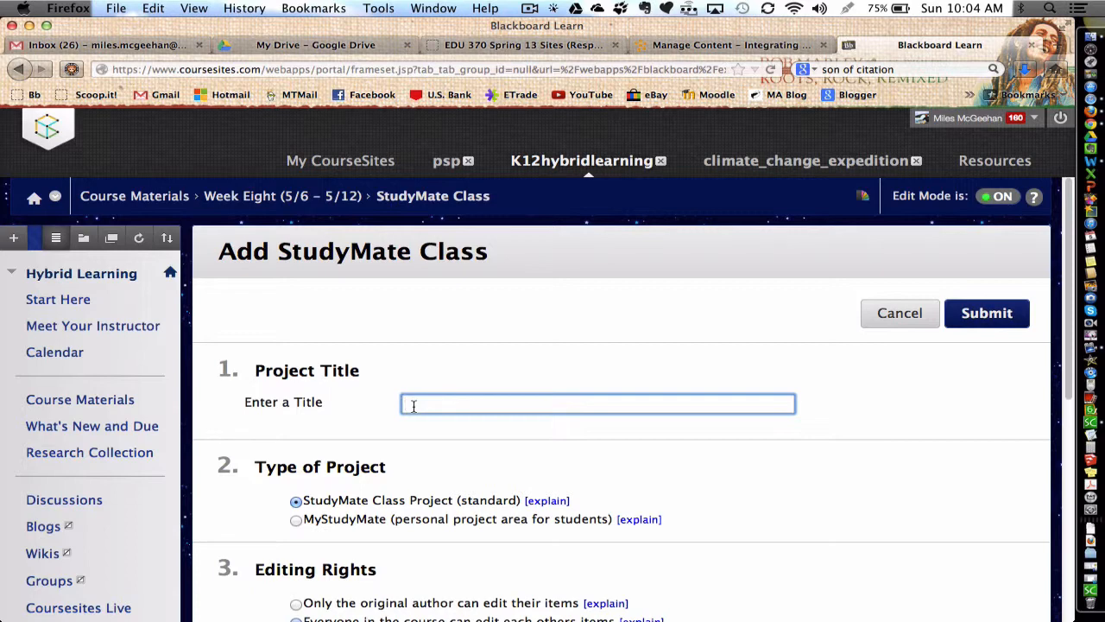
{"action": "type", "text": "Lew"}
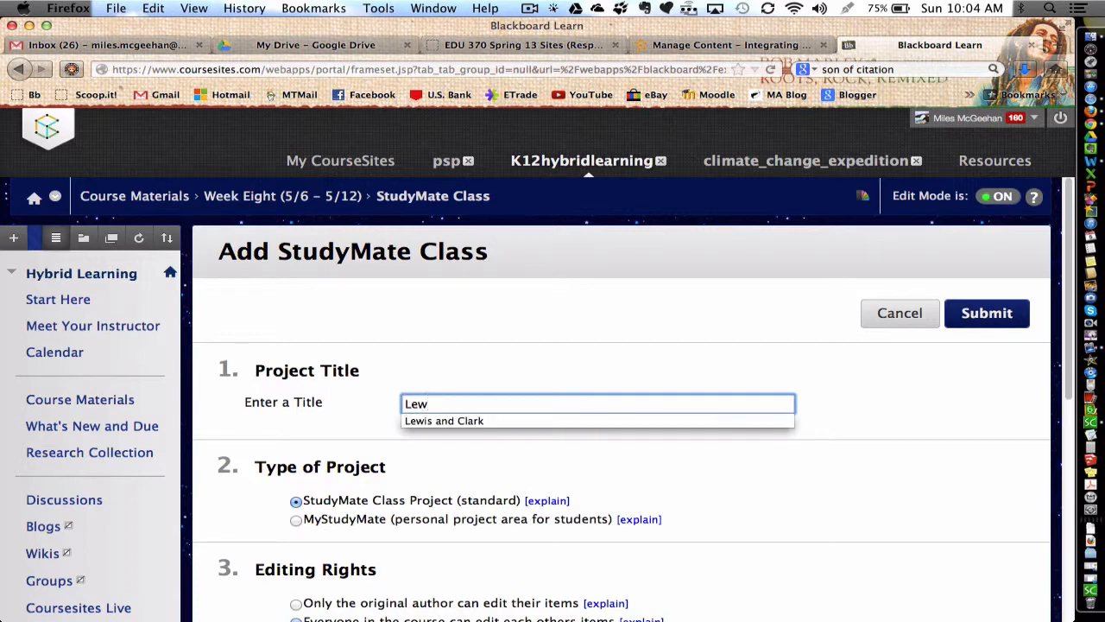
{"action": "left_click", "coordinate": [419, 421]}
Choose the standard StudyMate Class Project as the project type and read its explanation.
{"action": "scroll", "coordinate": [407, 436], "scroll_direction": "down", "scroll_amount": 1}
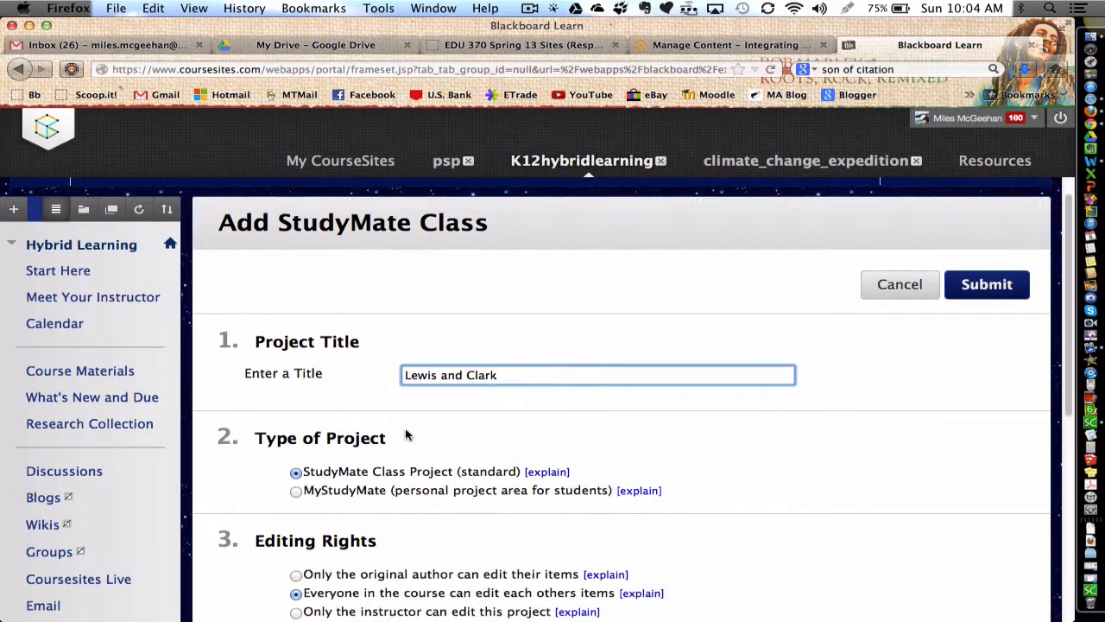
{"action": "scroll", "coordinate": [408, 435], "scroll_direction": "down", "scroll_amount": 2}
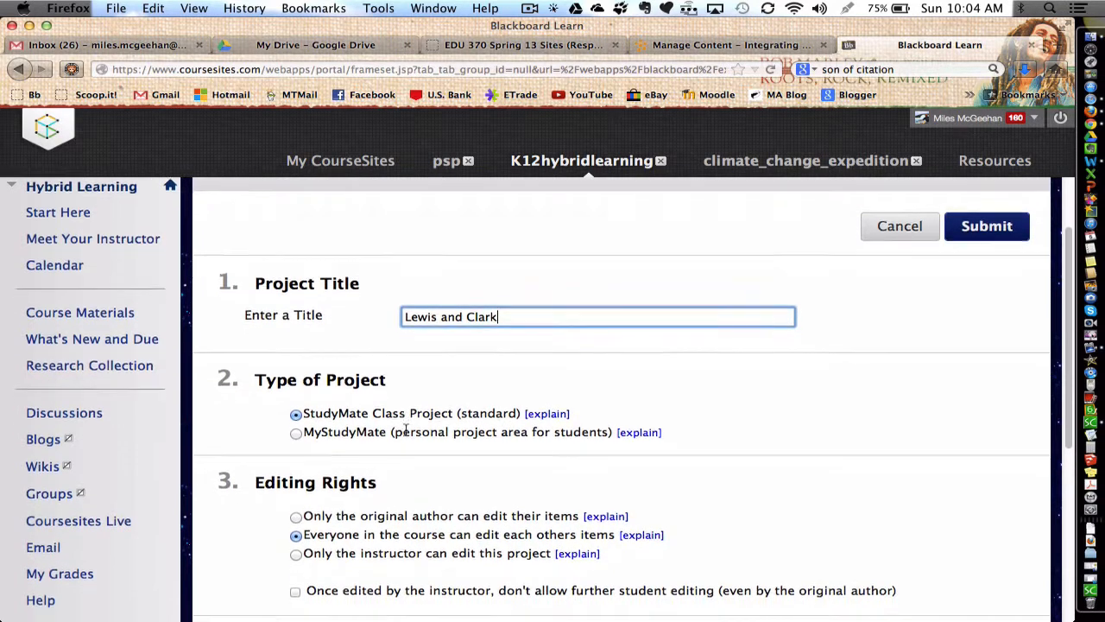
{"action": "scroll", "coordinate": [406, 429], "scroll_direction": "down", "scroll_amount": 4}
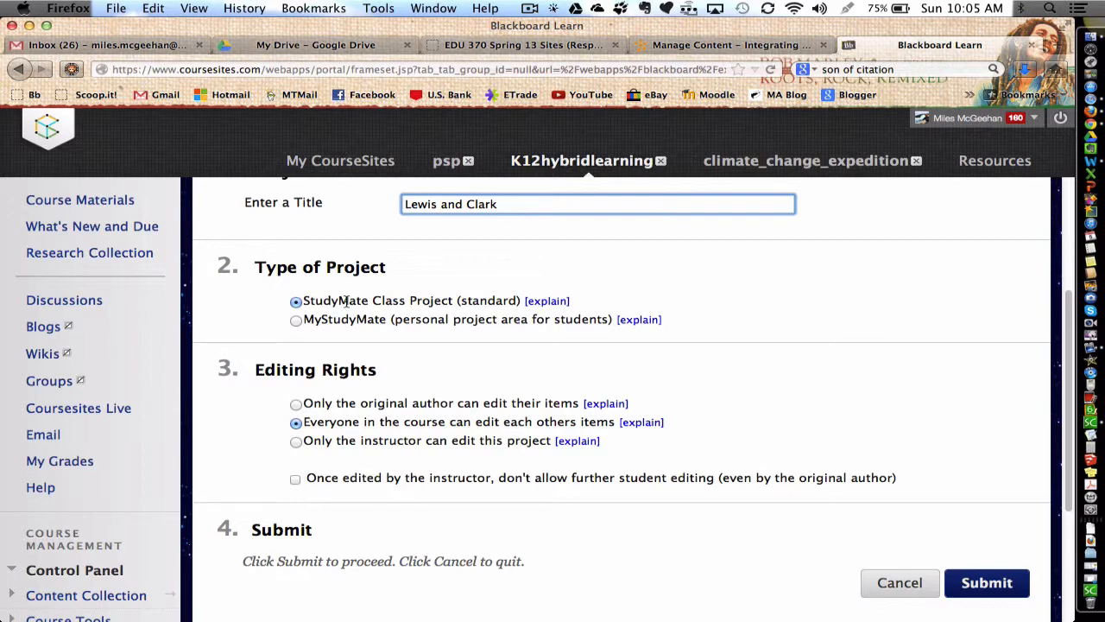
{"action": "left_click", "coordinate": [298, 321]}
{"action": "left_click", "coordinate": [296, 304]}
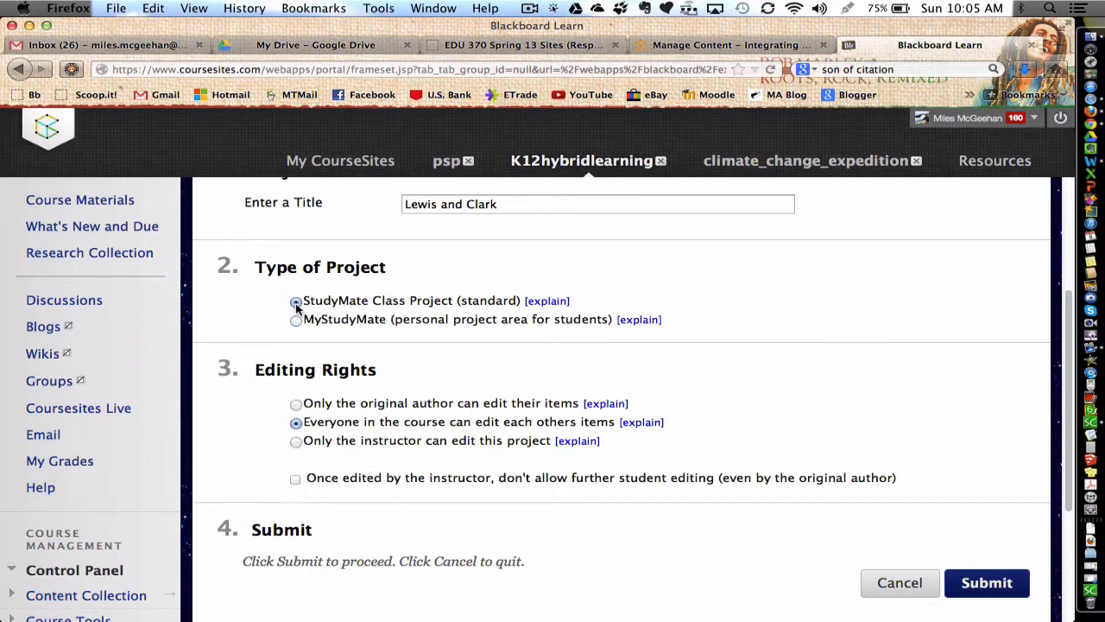
{"action": "mouse_move", "coordinate": [560, 304]}
Restrict editing to each item's original author, block student editing once the instructor has edited, and submit the new project.
{"action": "scroll", "coordinate": [471, 330], "scroll_direction": "down", "scroll_amount": 2}
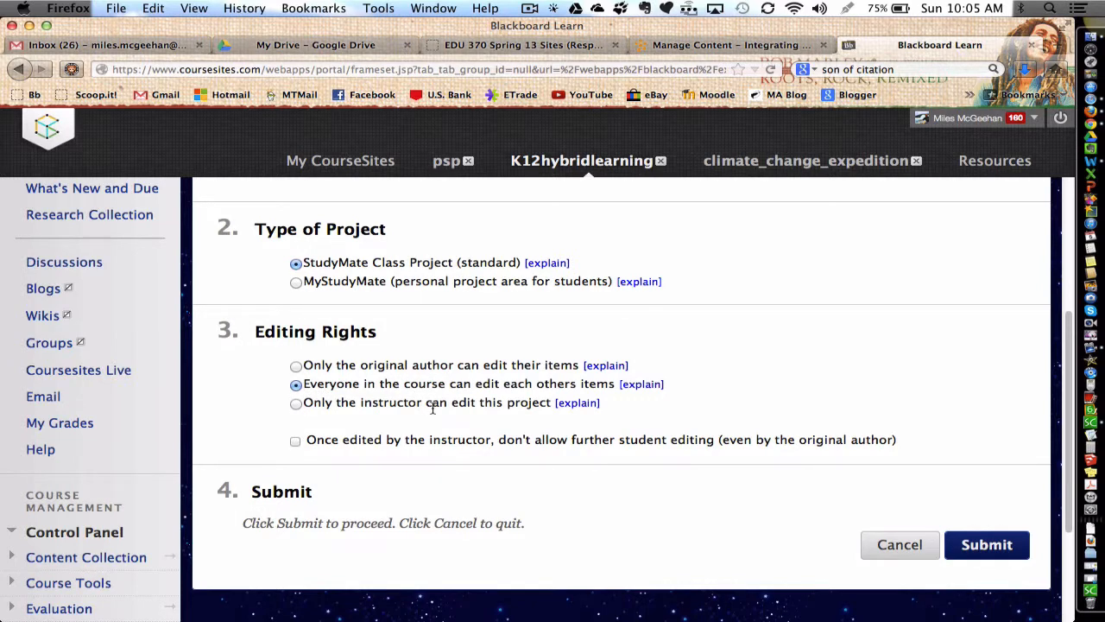
{"action": "left_click", "coordinate": [297, 366]}
{"action": "left_click", "coordinate": [294, 442]}
{"action": "left_click", "coordinate": [985, 546]}
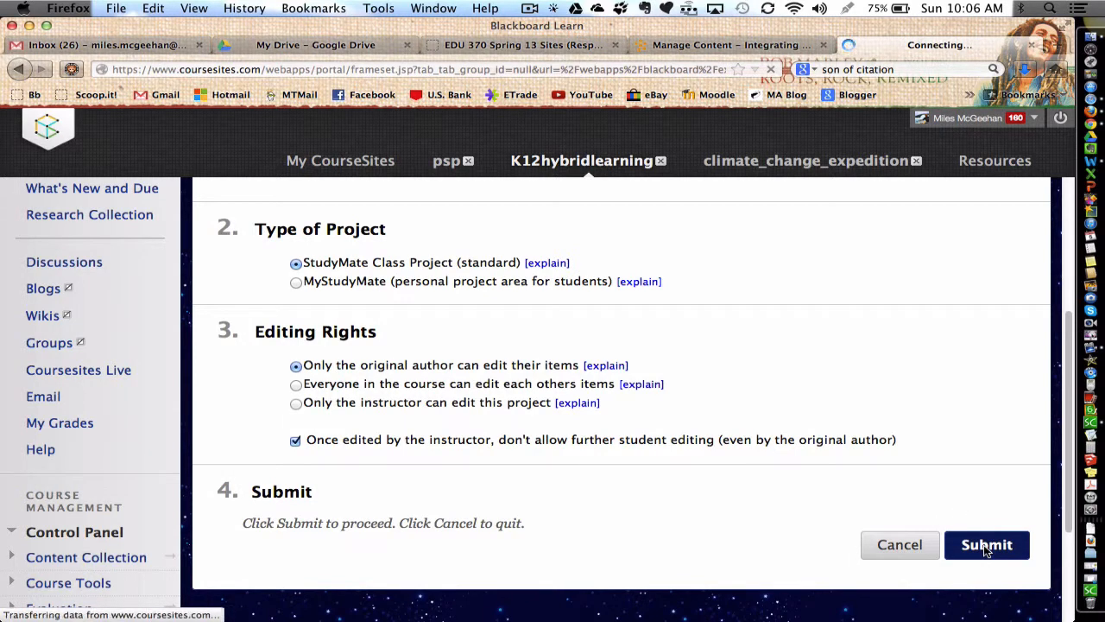
{"action": "scroll", "coordinate": [985, 551], "scroll_direction": "down", "scroll_amount": 2}
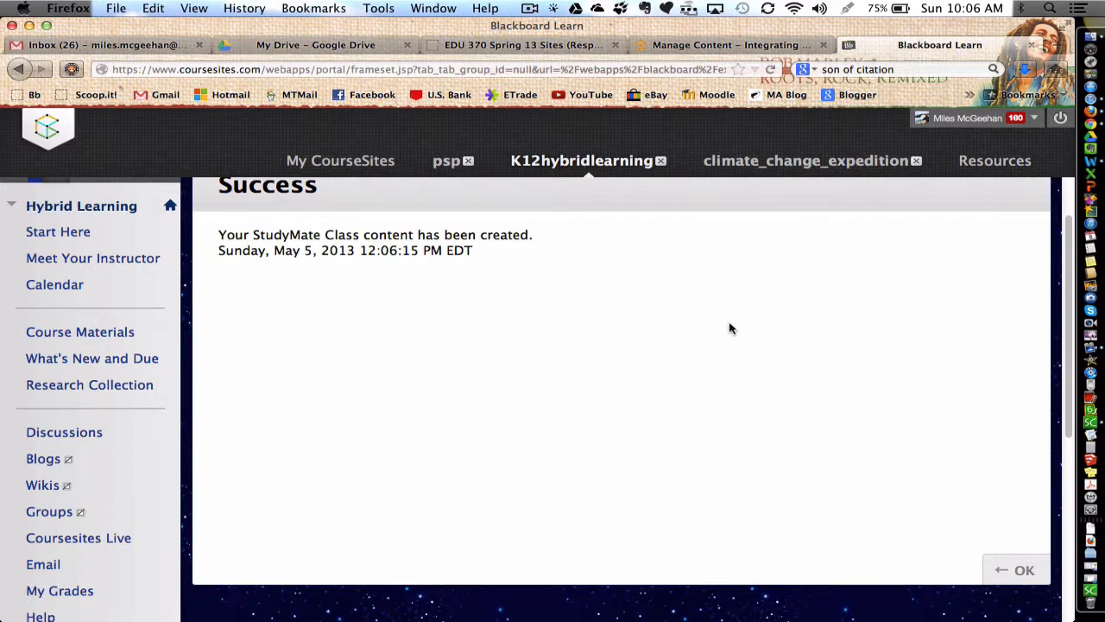
{"action": "left_click", "coordinate": [1021, 574]}
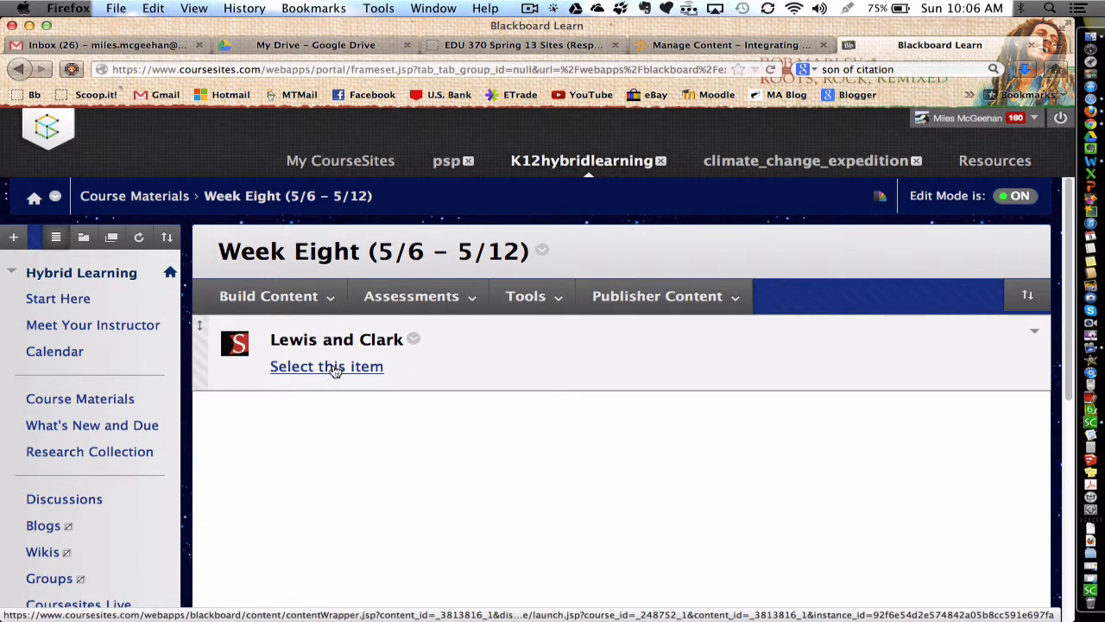
Open the Lewis and Clark project and check which activities can be viewed.
{"action": "left_click", "coordinate": [335, 368]}
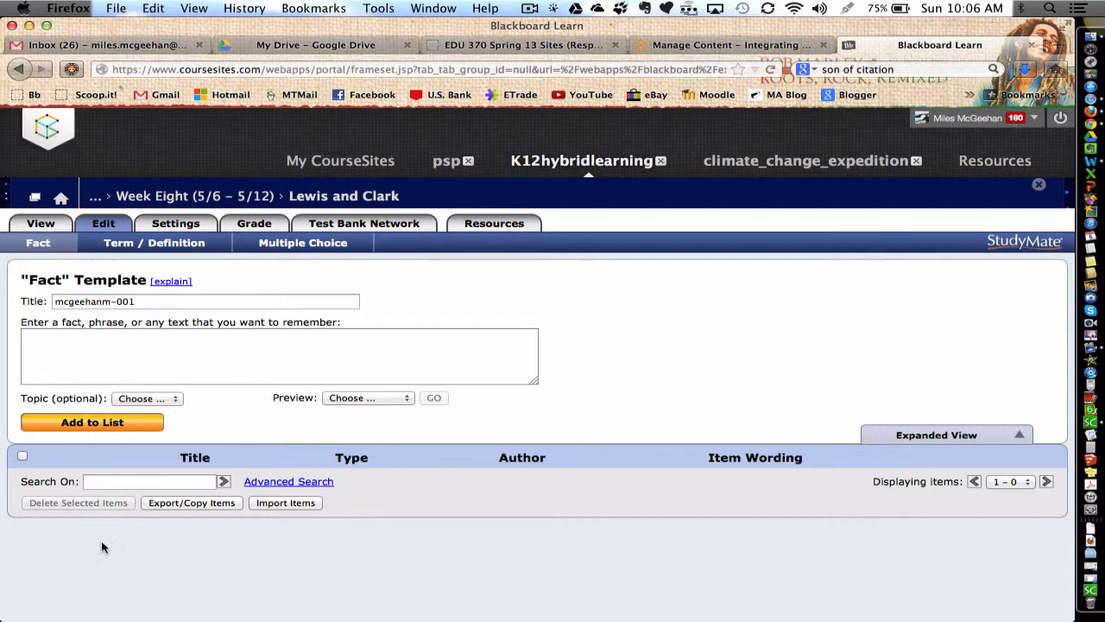
{"action": "left_click", "coordinate": [41, 226]}
{"action": "left_click", "coordinate": [47, 242]}
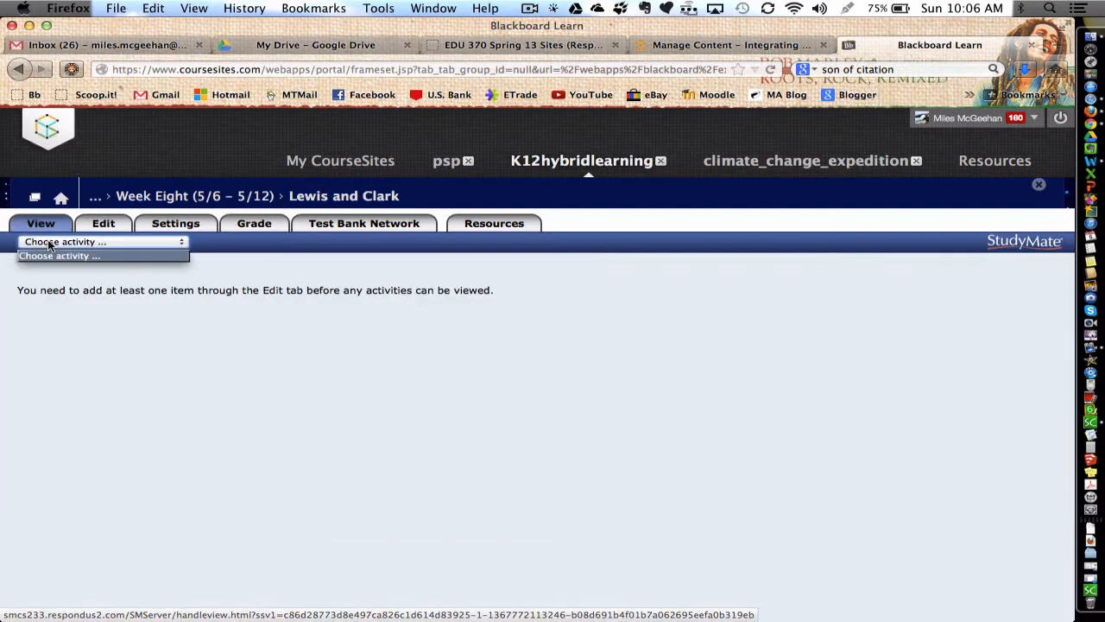
{"action": "left_click", "coordinate": [97, 256]}
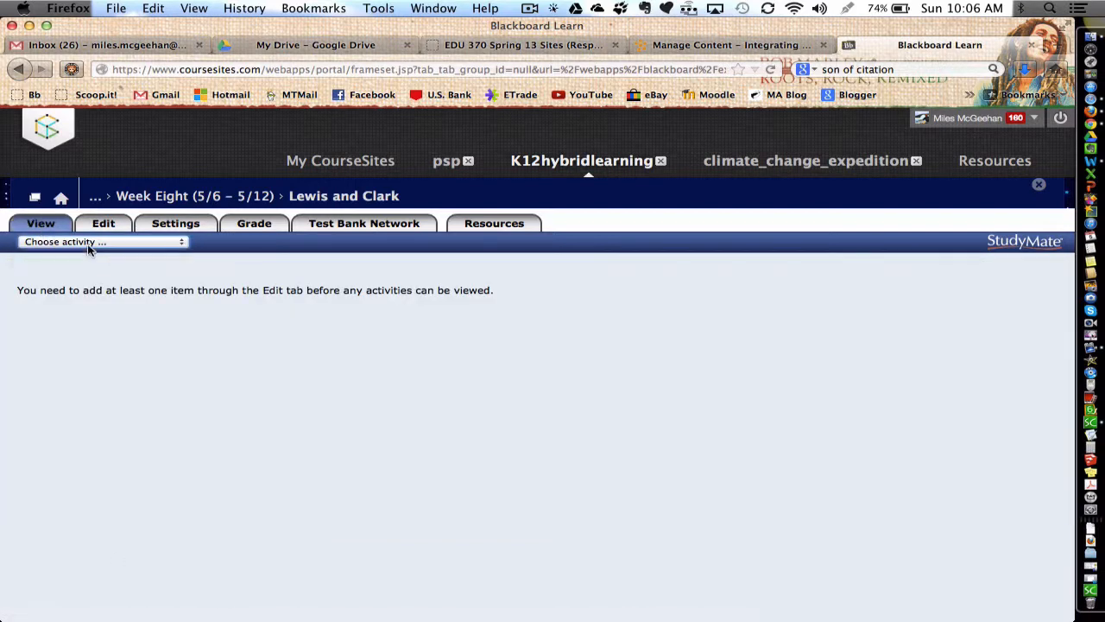
Open the project's settings and examine the editing rights and the explanation of the randomize options.
{"action": "left_click", "coordinate": [177, 225]}
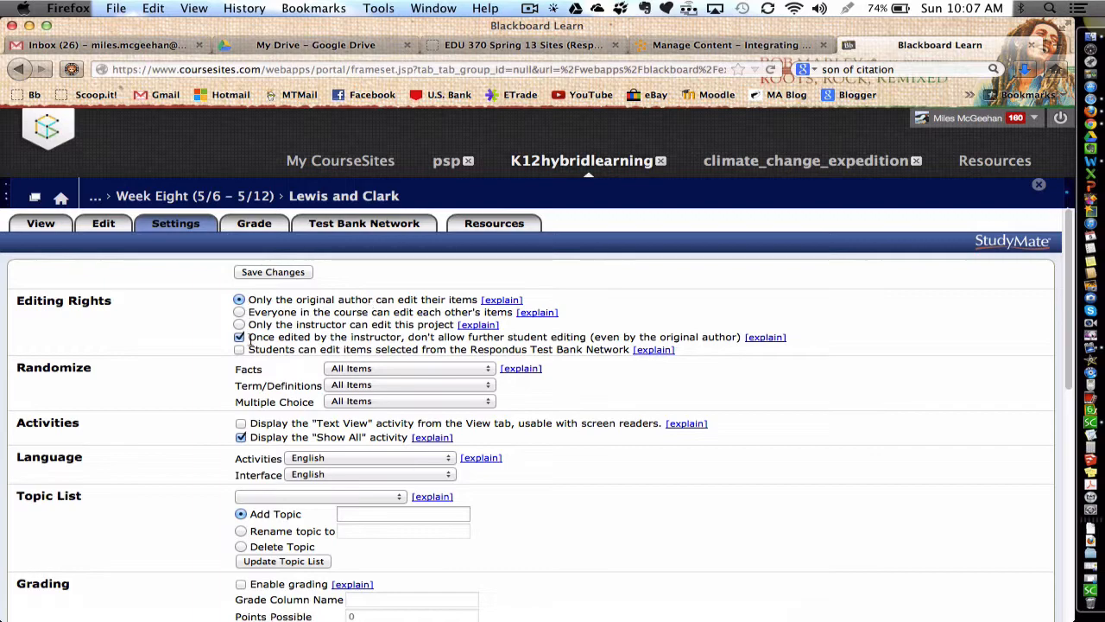
{"action": "scroll", "coordinate": [131, 337], "scroll_direction": "down", "scroll_amount": 2}
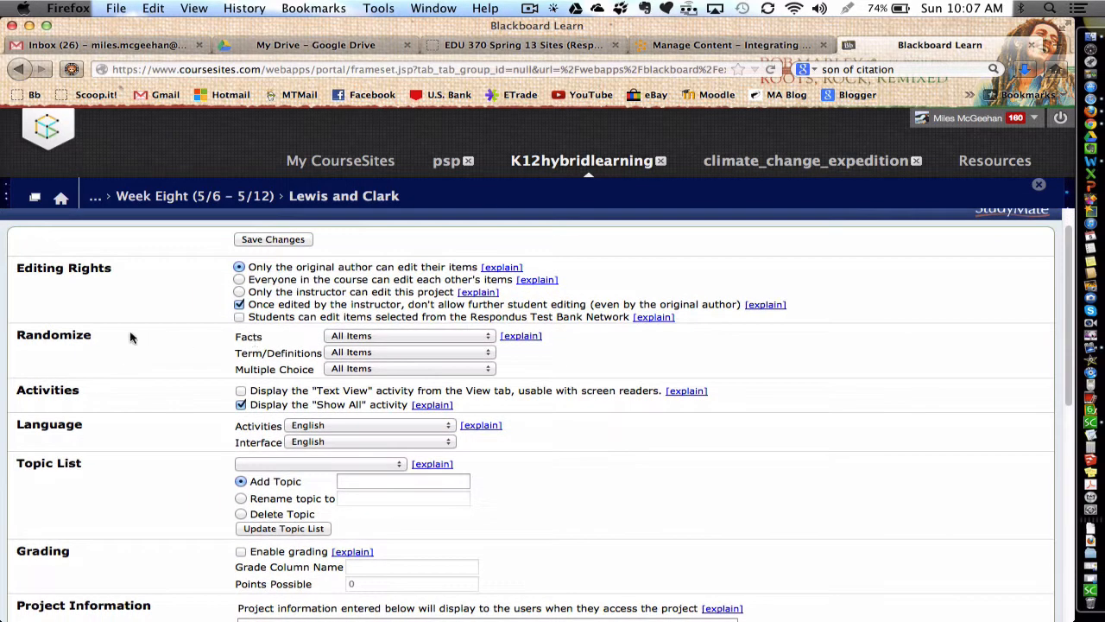
{"action": "scroll", "coordinate": [306, 346], "scroll_direction": "down", "scroll_amount": 1}
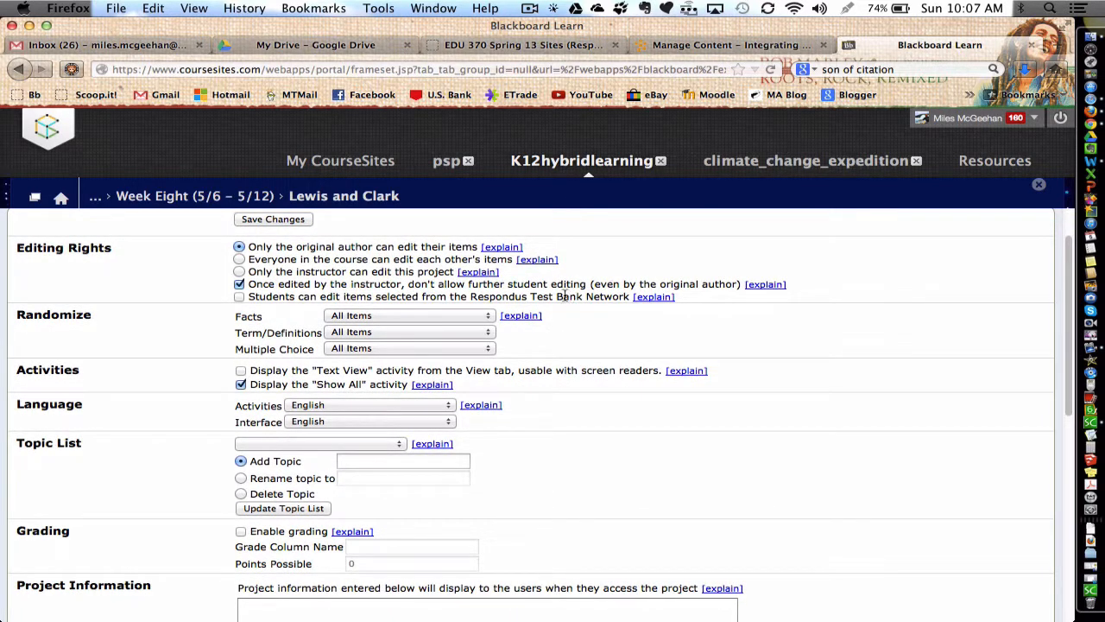
{"action": "mouse_move", "coordinate": [513, 322]}
{"action": "scroll", "coordinate": [377, 370], "scroll_direction": "down", "scroll_amount": 1}
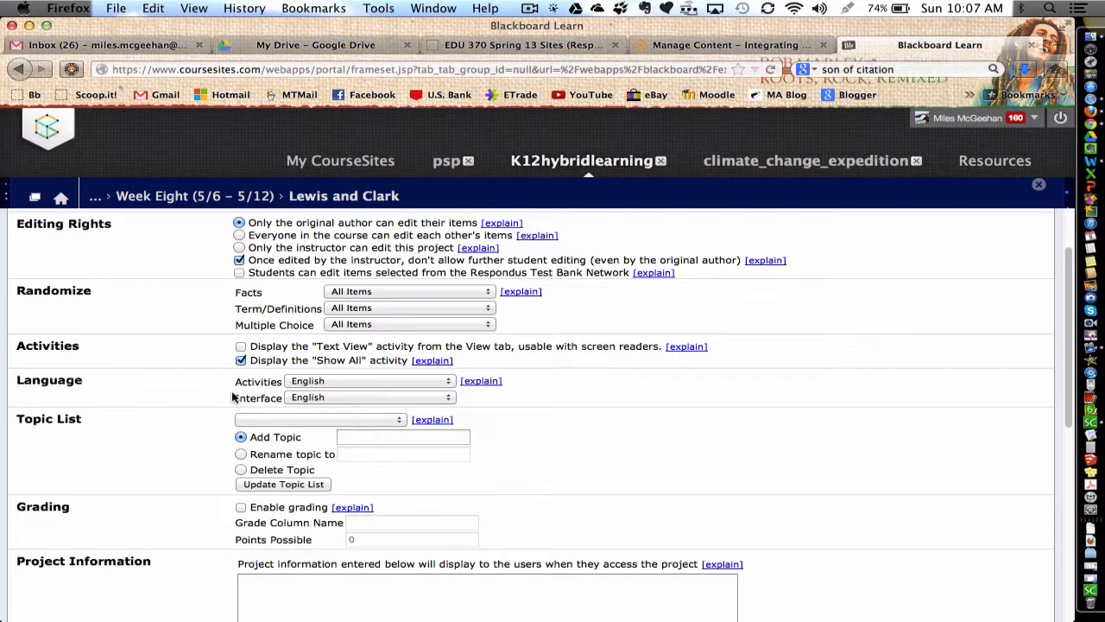
Examine the languages available for the activities and the project's topic list.
{"action": "scroll", "coordinate": [233, 397], "scroll_direction": "down", "scroll_amount": 1}
{"action": "scroll", "coordinate": [215, 408], "scroll_direction": "down", "scroll_amount": 1}
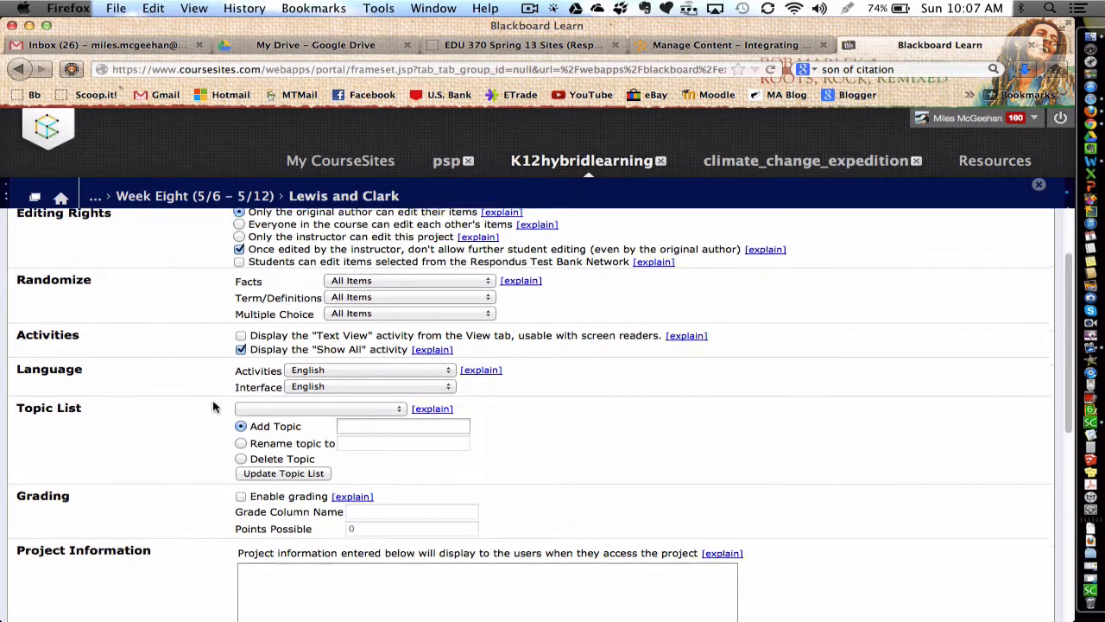
{"action": "left_click", "coordinate": [341, 372]}
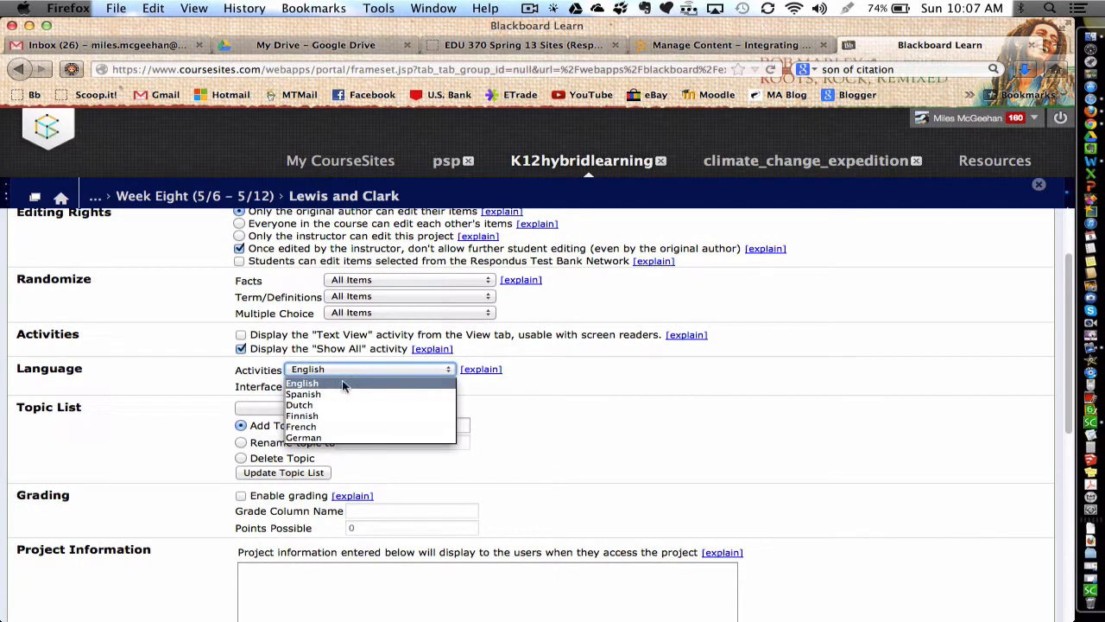
{"action": "left_click", "coordinate": [204, 380]}
{"action": "scroll", "coordinate": [203, 379], "scroll_direction": "down", "scroll_amount": 3}
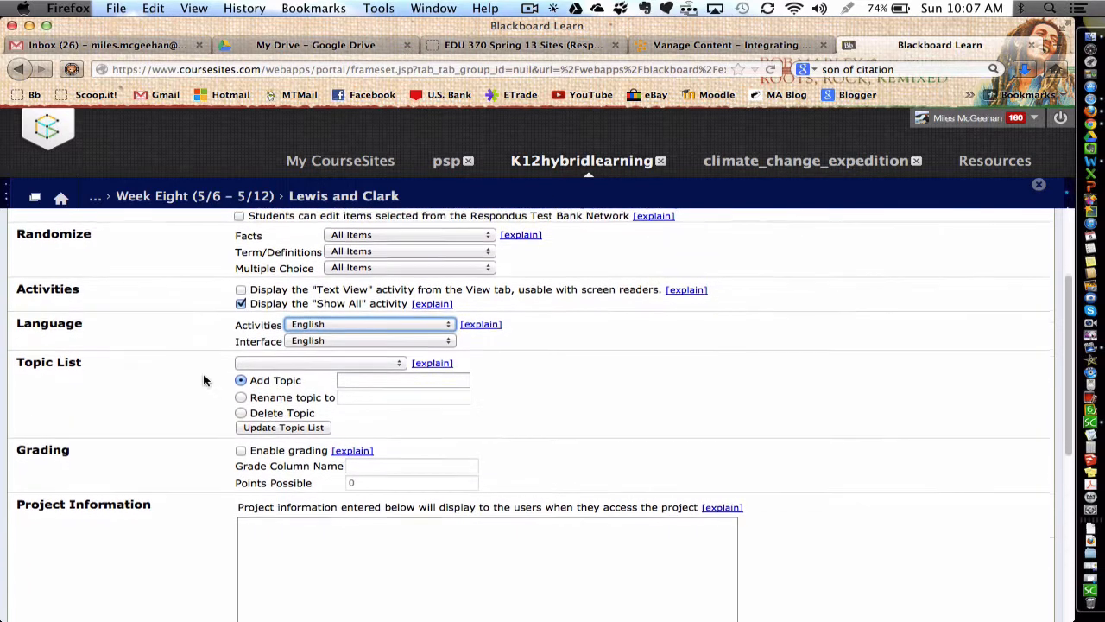
{"action": "left_click", "coordinate": [271, 347]}
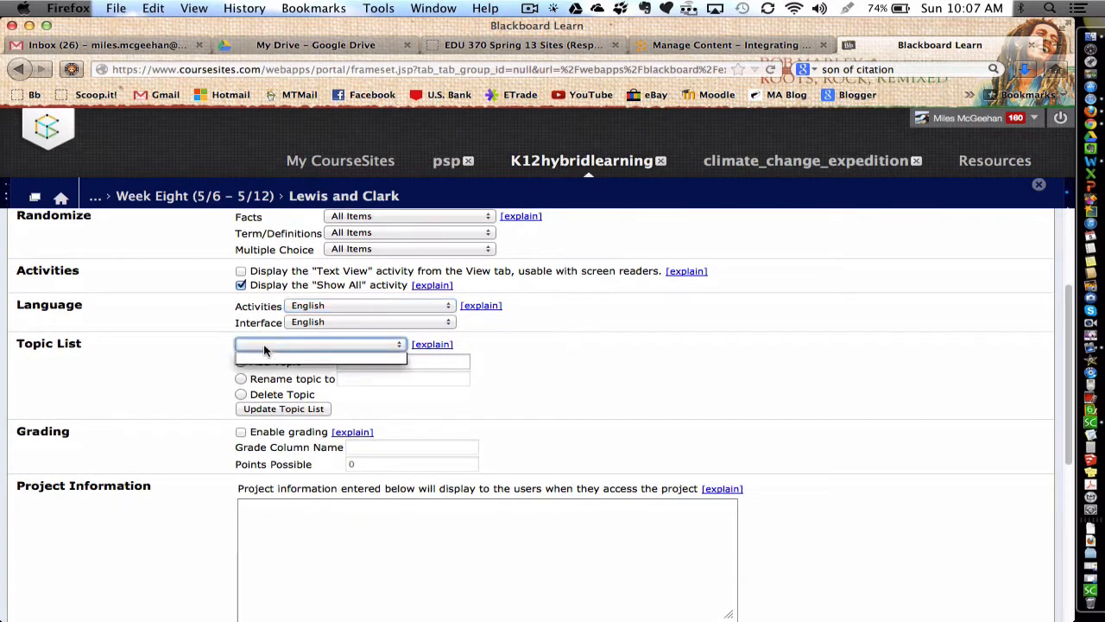
{"action": "left_click", "coordinate": [266, 348]}
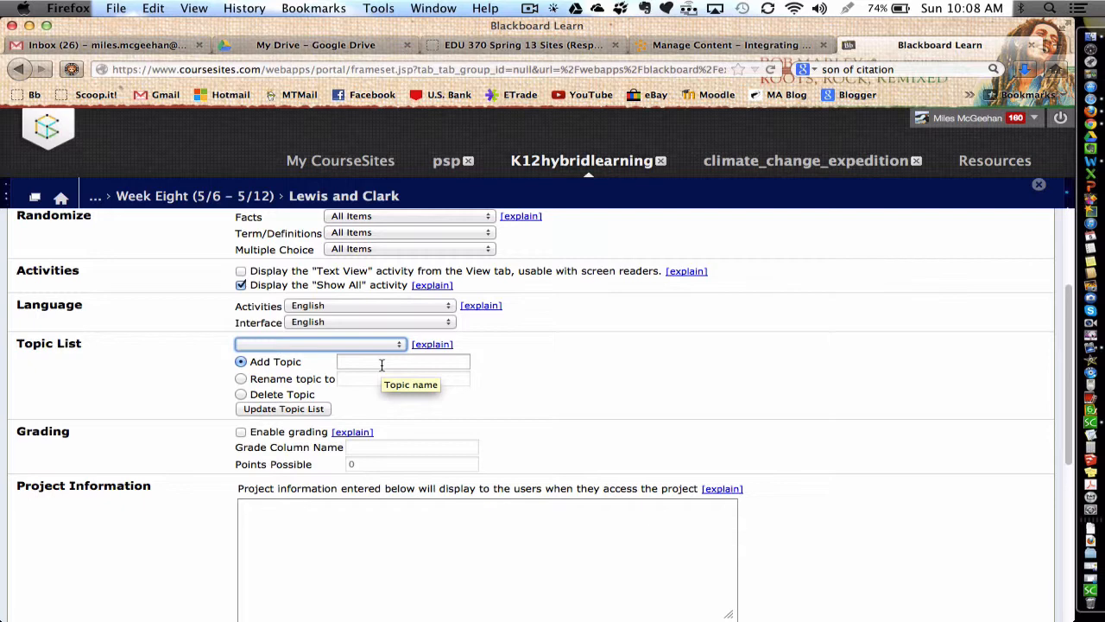
Enable grading for the project with 9 points possible and the grade column name Lewis and Clark StudyMate.
{"action": "scroll", "coordinate": [381, 364], "scroll_direction": "down", "scroll_amount": 3}
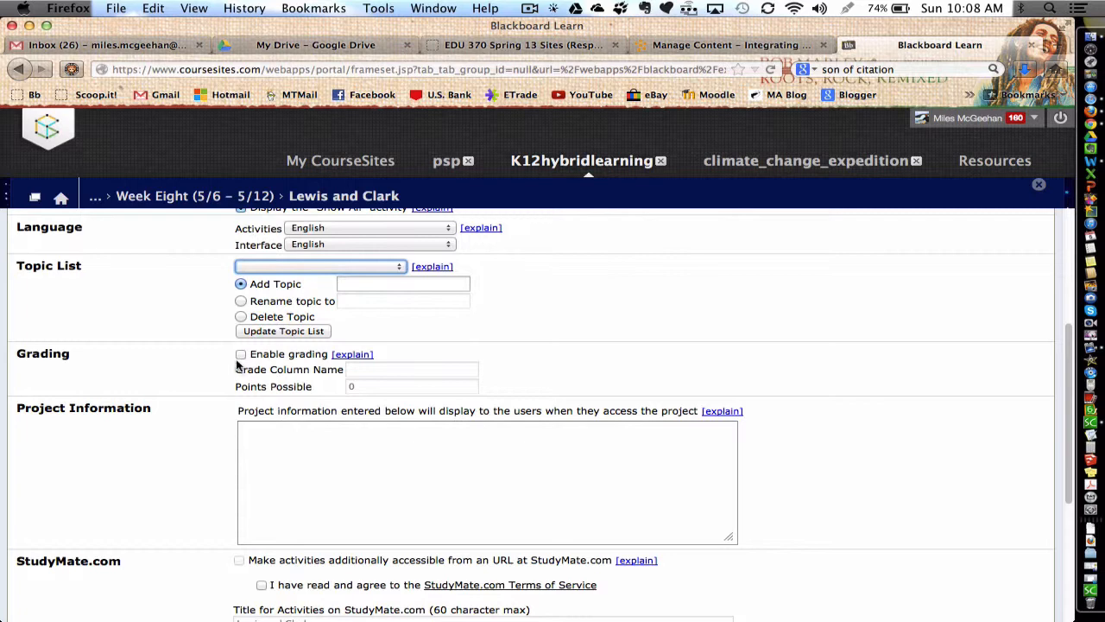
{"action": "left_click", "coordinate": [241, 355]}
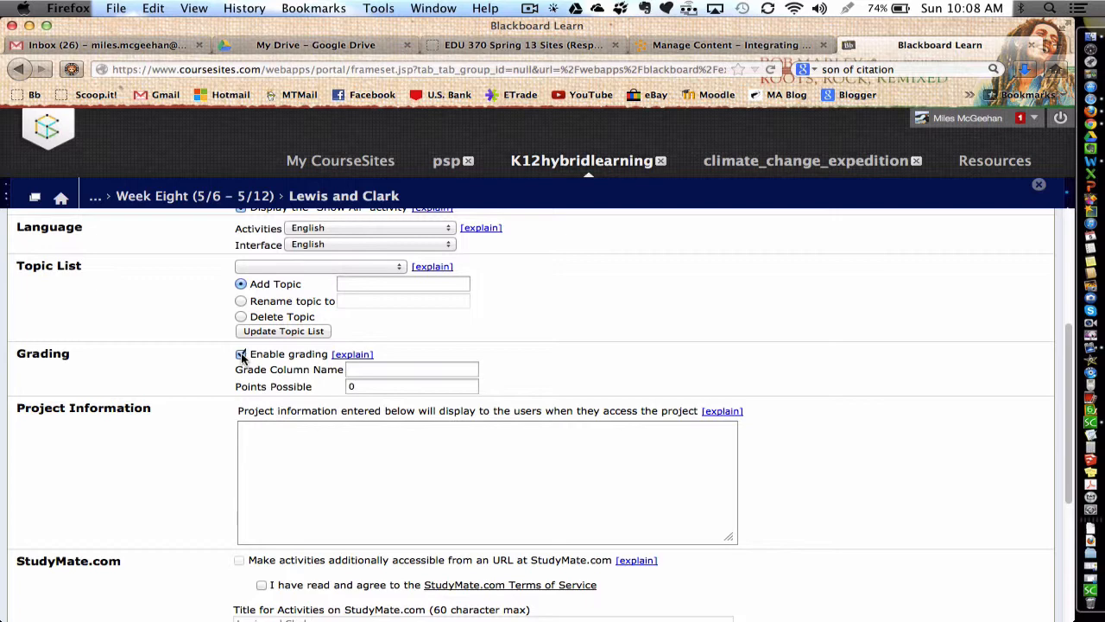
{"action": "left_click", "coordinate": [364, 387]}
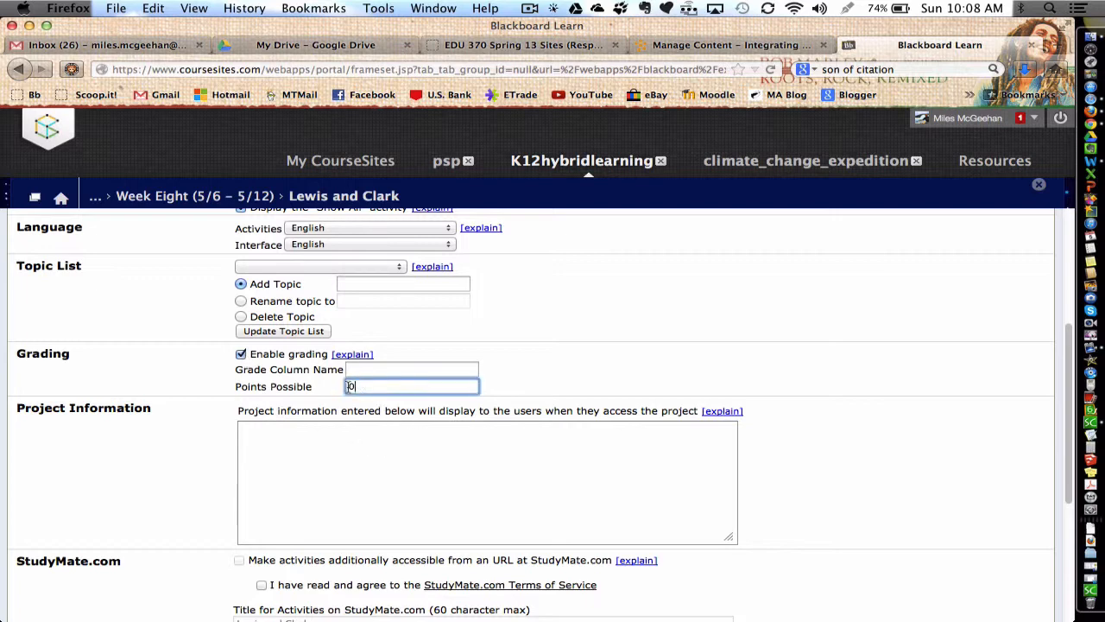
{"action": "key", "text": "Delete"}
{"action": "type", "text": "9"}
{"action": "left_click", "coordinate": [369, 368]}
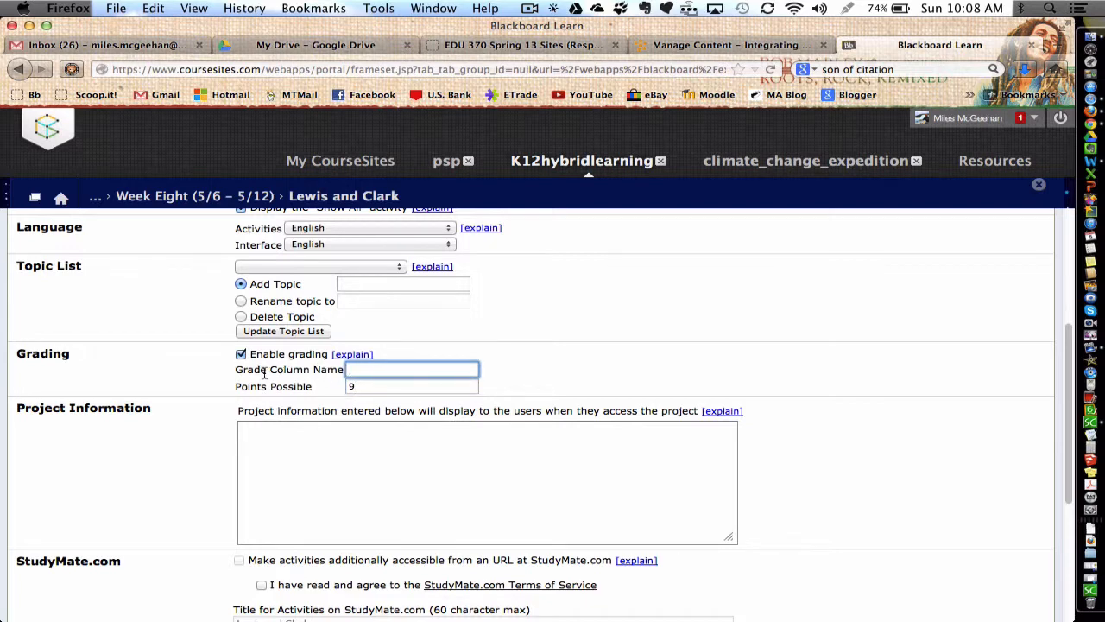
{"action": "type", "text": "Lewis and Clark S"}
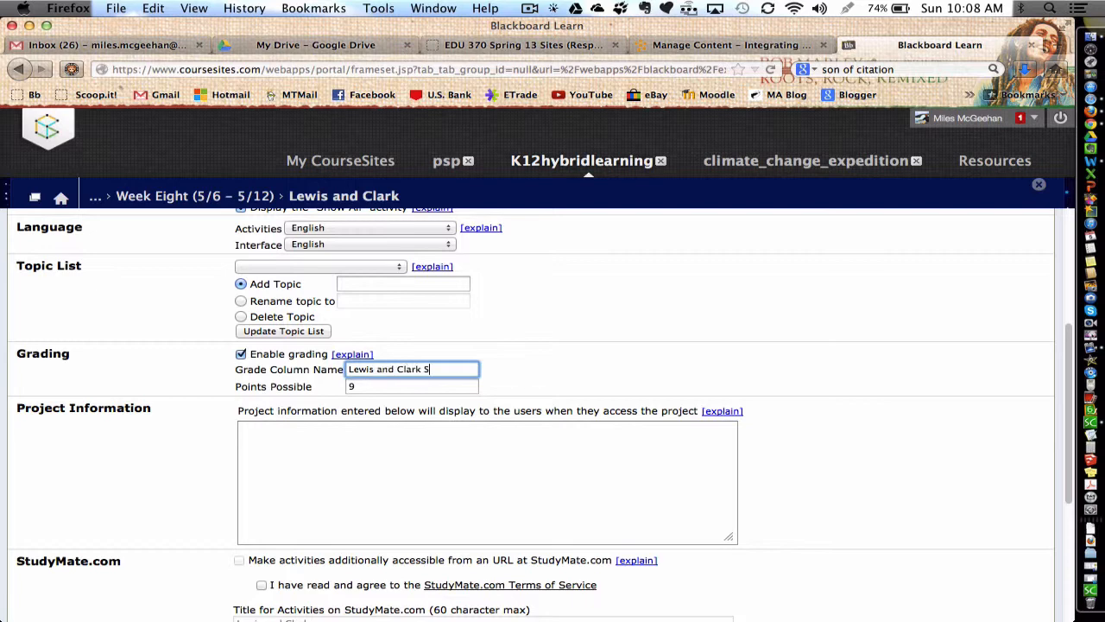
{"action": "type", "text": "tudyMate"}
{"action": "left_click", "coordinate": [499, 381]}
Enter the letter "a" as the project information shown to users.
{"action": "scroll", "coordinate": [501, 380], "scroll_direction": "down", "scroll_amount": 1}
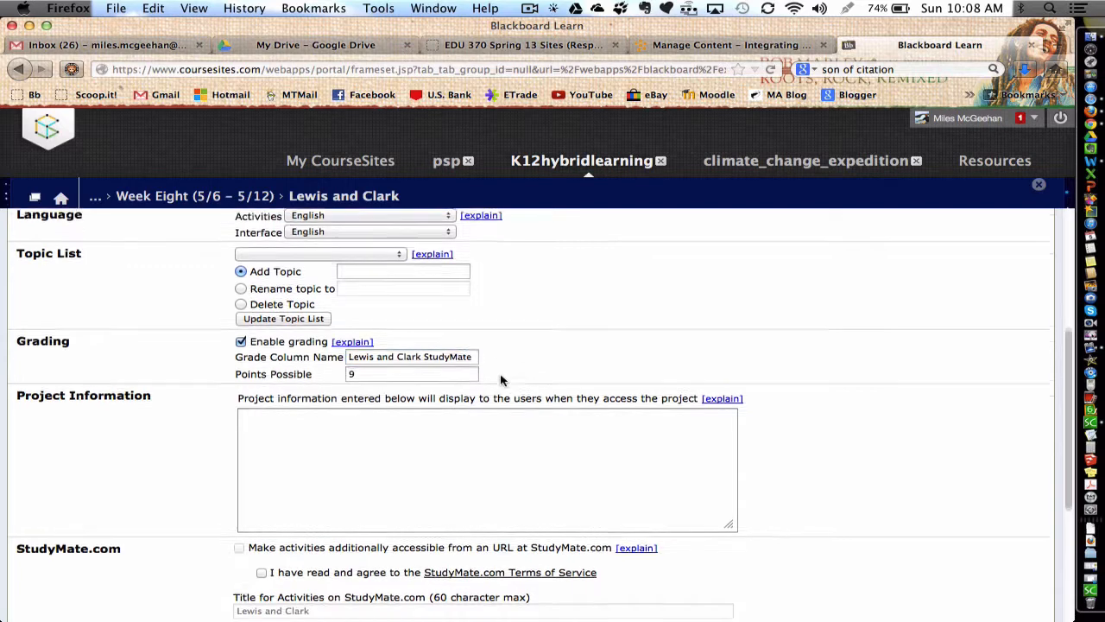
{"action": "left_click", "coordinate": [295, 441]}
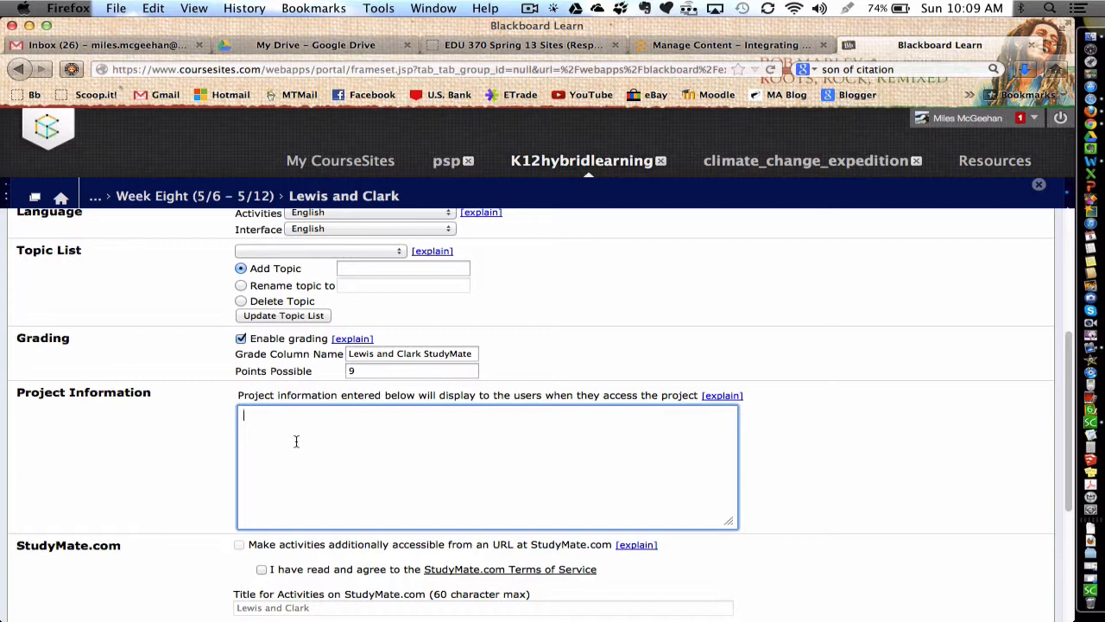
{"action": "type", "text": "ad"}
{"action": "key", "text": "BackSpace"}
Examine the StudyMate.com sharing options, including the external URL explanation, terms of service, background template and daily auto-sync.
{"action": "scroll", "coordinate": [284, 439], "scroll_direction": "down", "scroll_amount": 2}
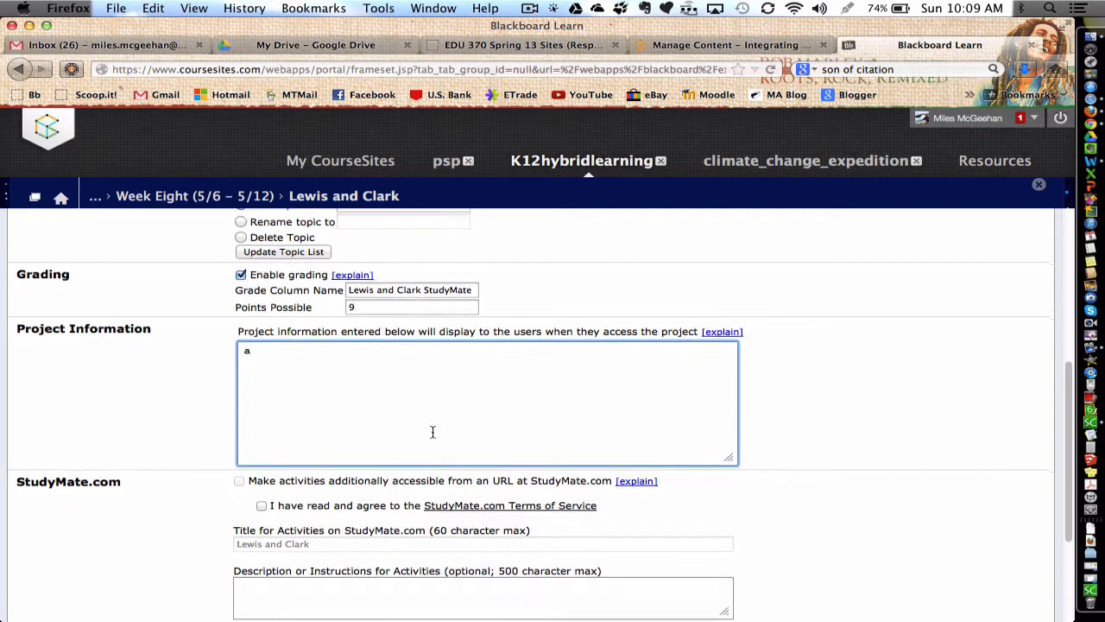
{"action": "scroll", "coordinate": [432, 432], "scroll_direction": "down", "scroll_amount": 2}
{"action": "scroll", "coordinate": [434, 437], "scroll_direction": "down", "scroll_amount": 1}
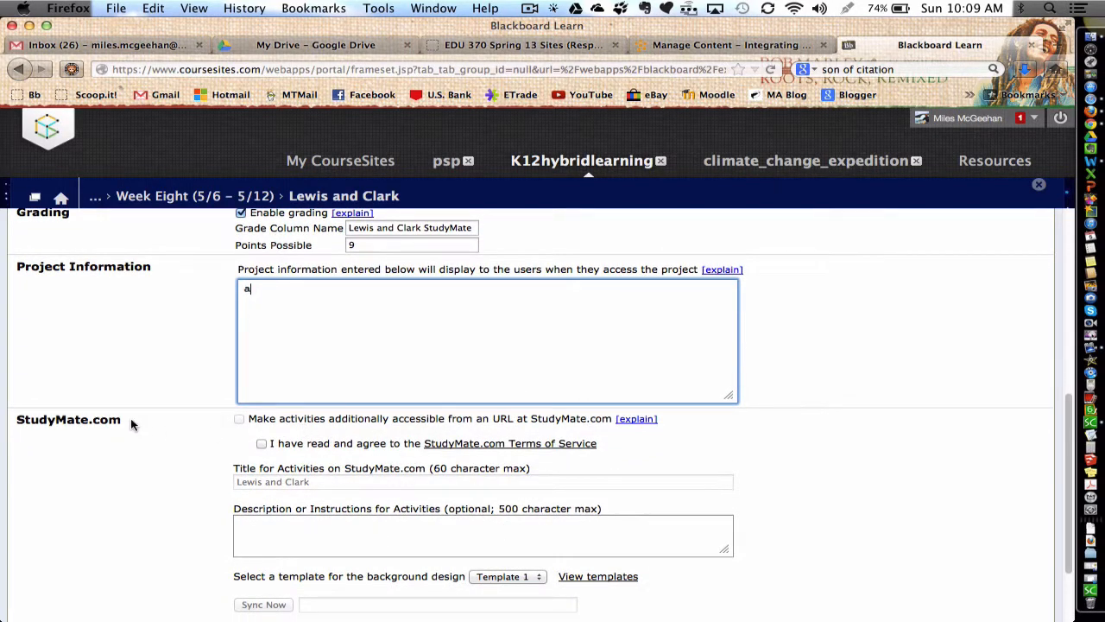
{"action": "scroll", "coordinate": [247, 449], "scroll_direction": "down", "scroll_amount": 3}
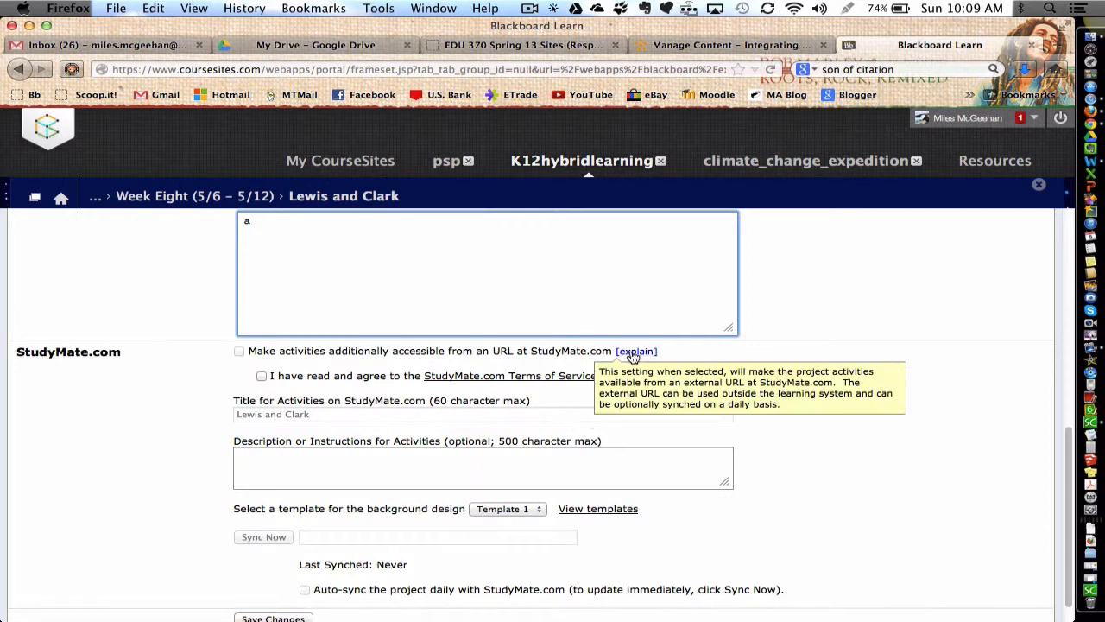
{"action": "scroll", "coordinate": [322, 373], "scroll_direction": "down", "scroll_amount": 1}
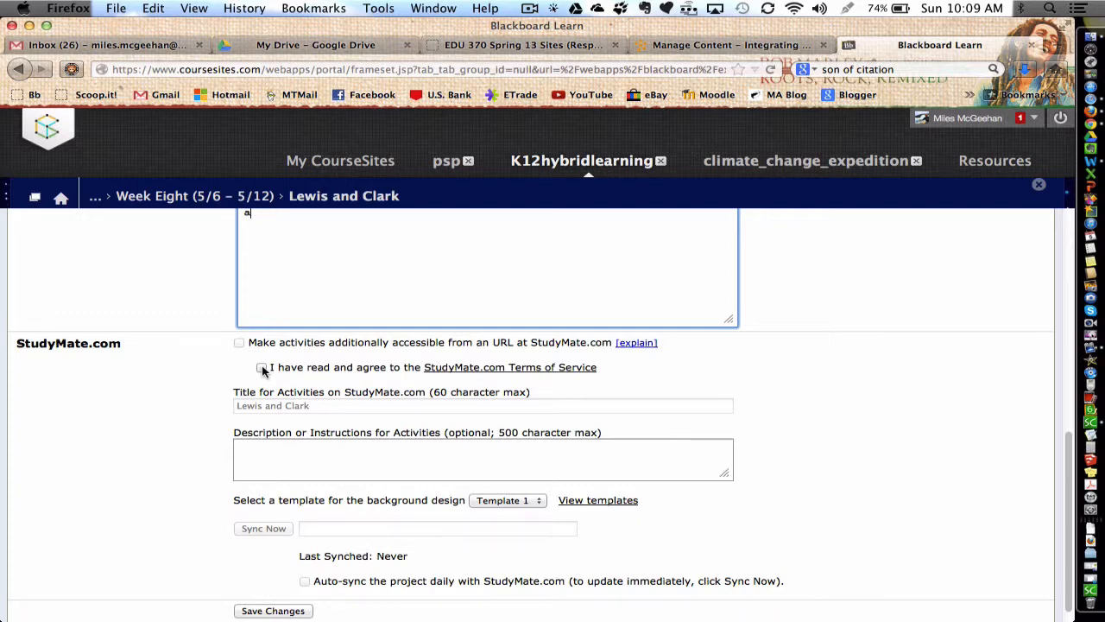
{"action": "scroll", "coordinate": [263, 369], "scroll_direction": "down", "scroll_amount": 2}
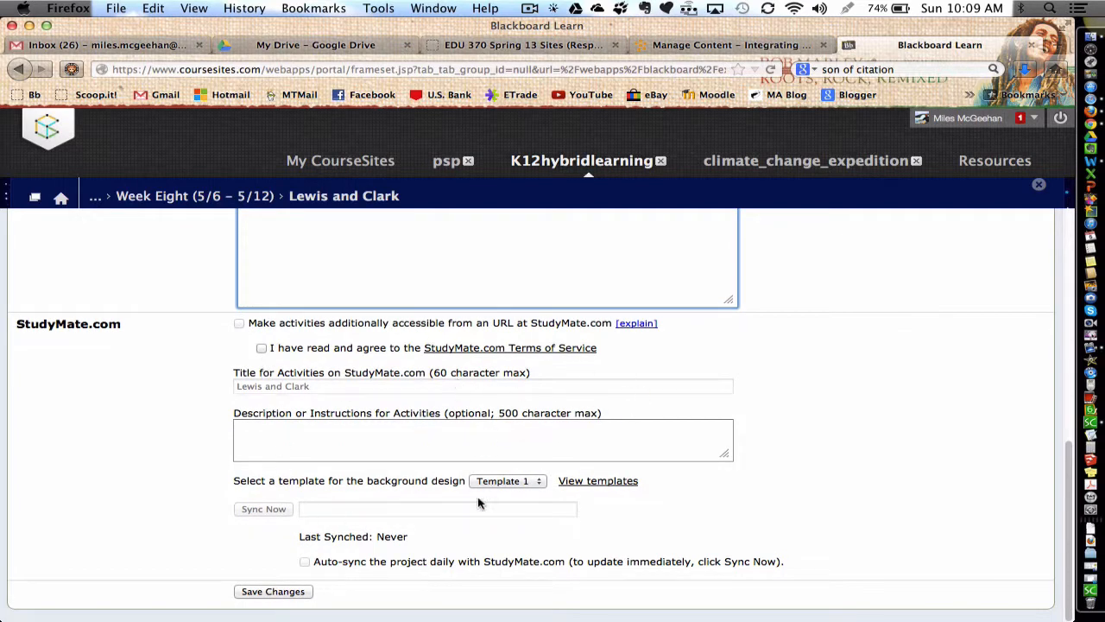
Save the Lewis and Clark project settings and open the project's grading and statistics overview.
{"action": "left_click", "coordinate": [290, 591]}
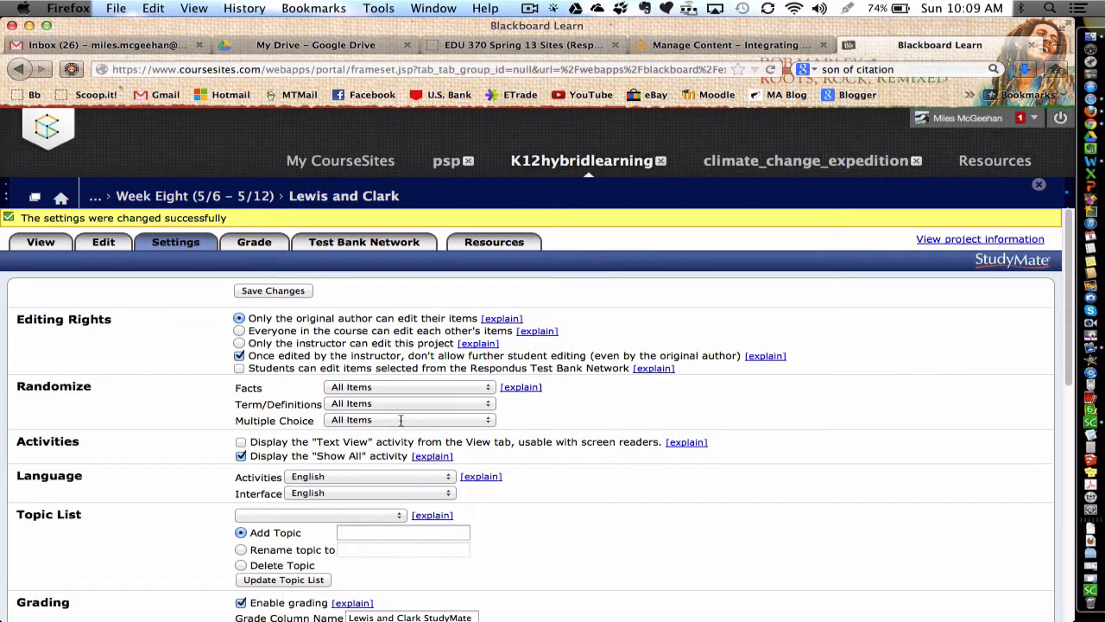
{"action": "left_click", "coordinate": [255, 243]}
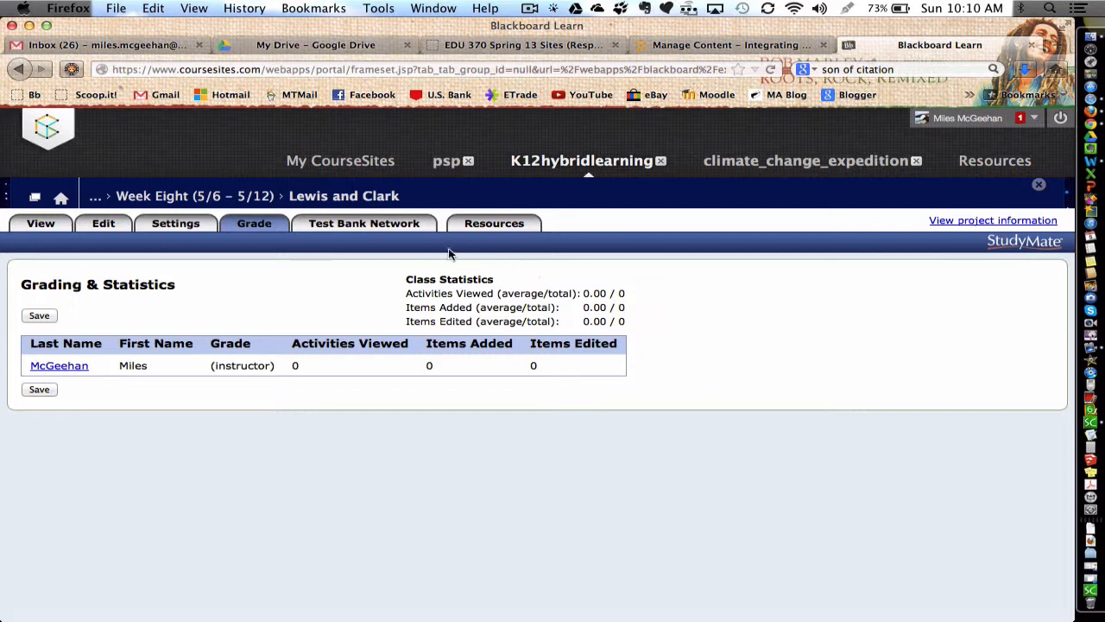
Examine the Respondus Test Bank Network registration form and the StudyMate Class learning resources, then return to the project settings.
{"action": "left_click", "coordinate": [377, 227]}
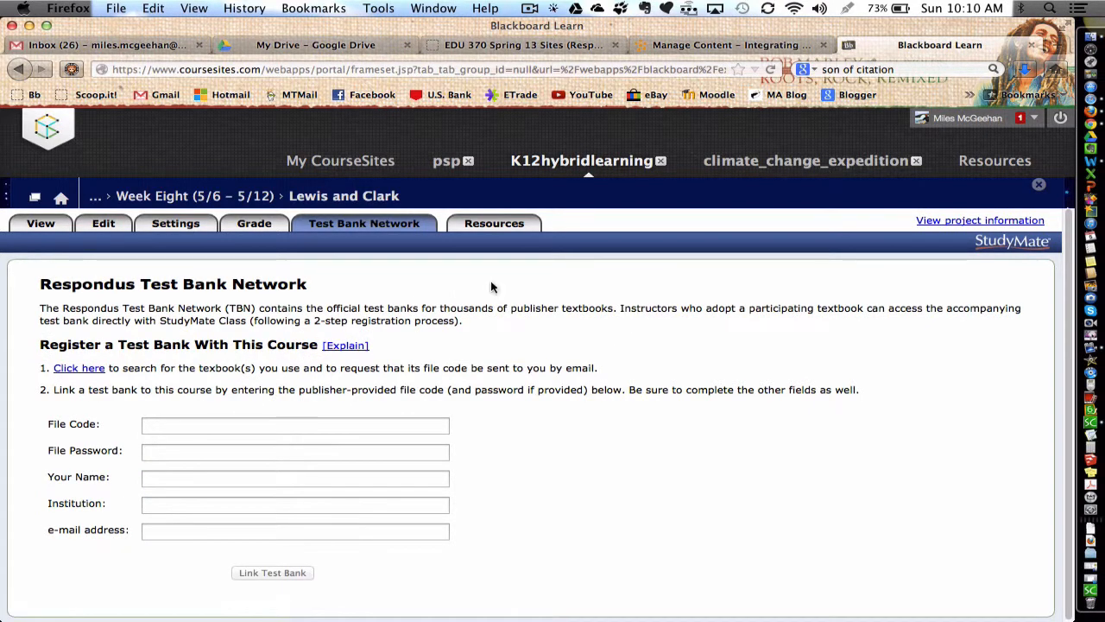
{"action": "left_click", "coordinate": [499, 224]}
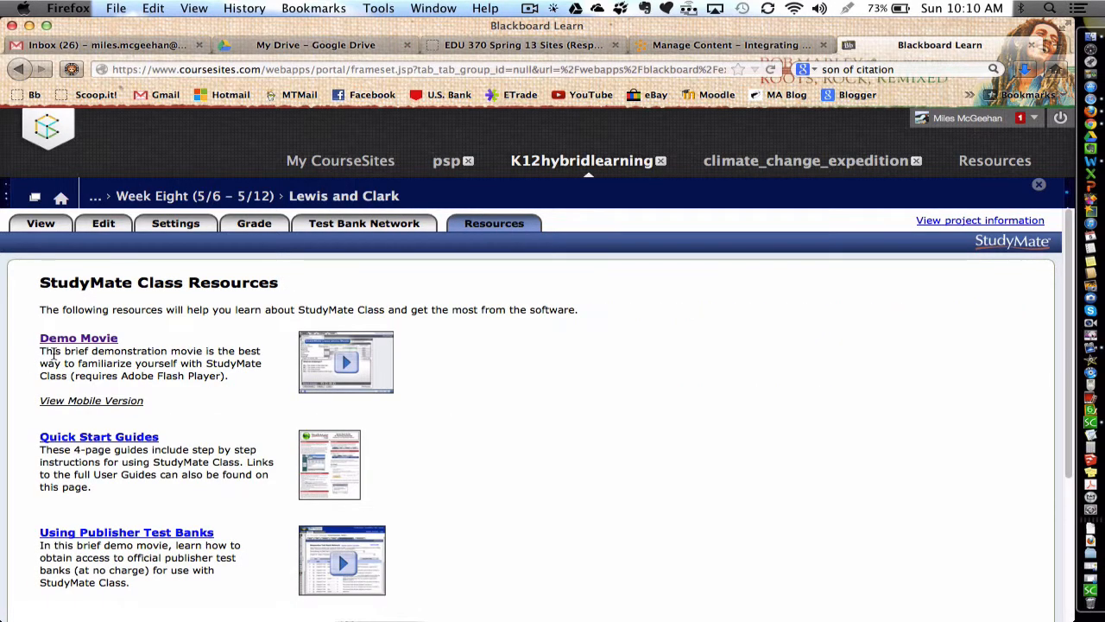
{"action": "scroll", "coordinate": [86, 344], "scroll_direction": "down", "scroll_amount": 1}
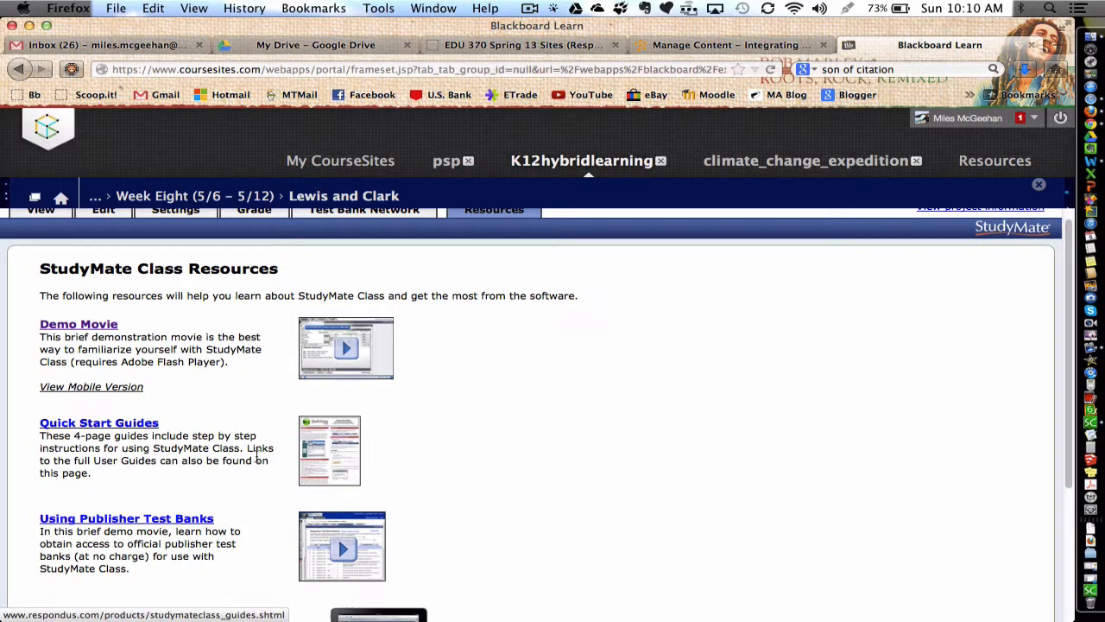
{"action": "scroll", "coordinate": [255, 456], "scroll_direction": "down", "scroll_amount": 2}
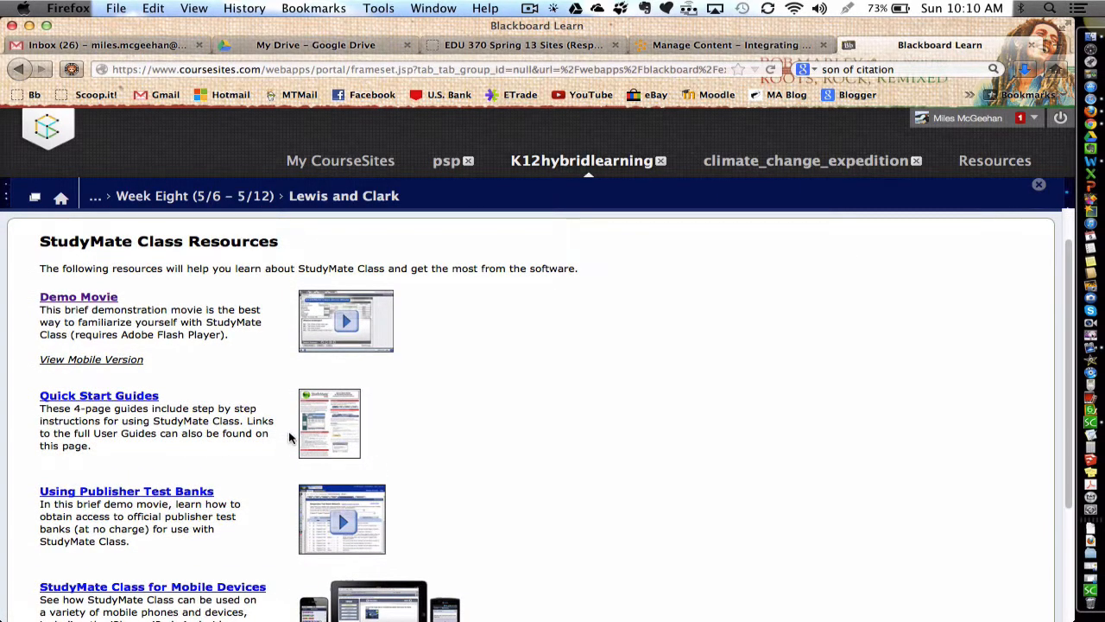
{"action": "scroll", "coordinate": [289, 434], "scroll_direction": "down", "scroll_amount": 4}
{"action": "scroll", "coordinate": [289, 436], "scroll_direction": "down", "scroll_amount": 1}
{"action": "scroll", "coordinate": [289, 437], "scroll_direction": "up", "scroll_amount": 7}
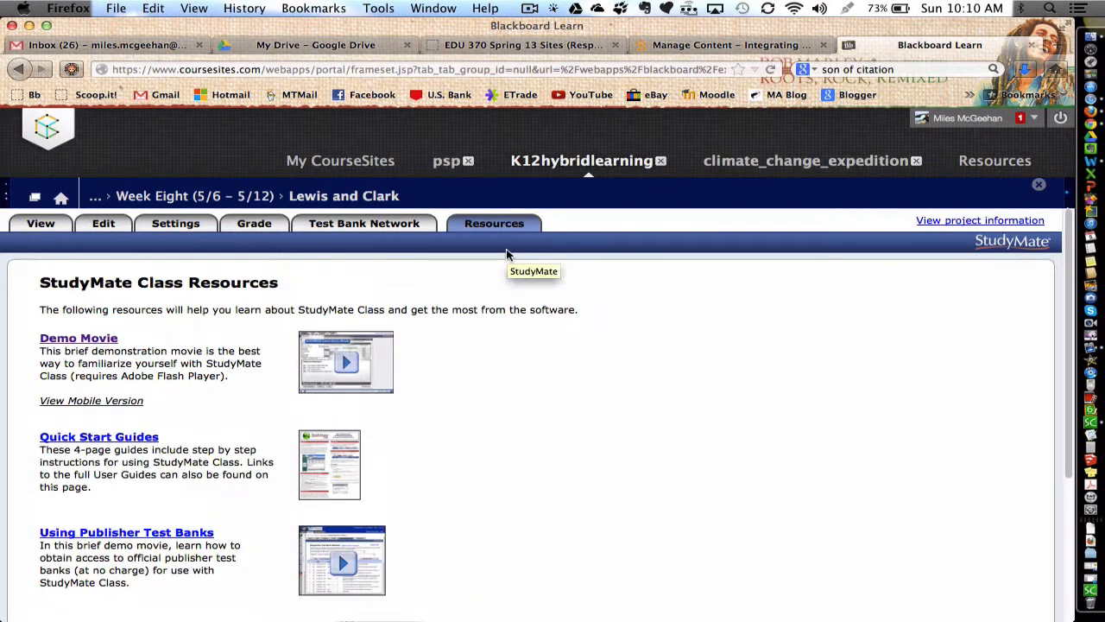
{"action": "left_click", "coordinate": [200, 222]}
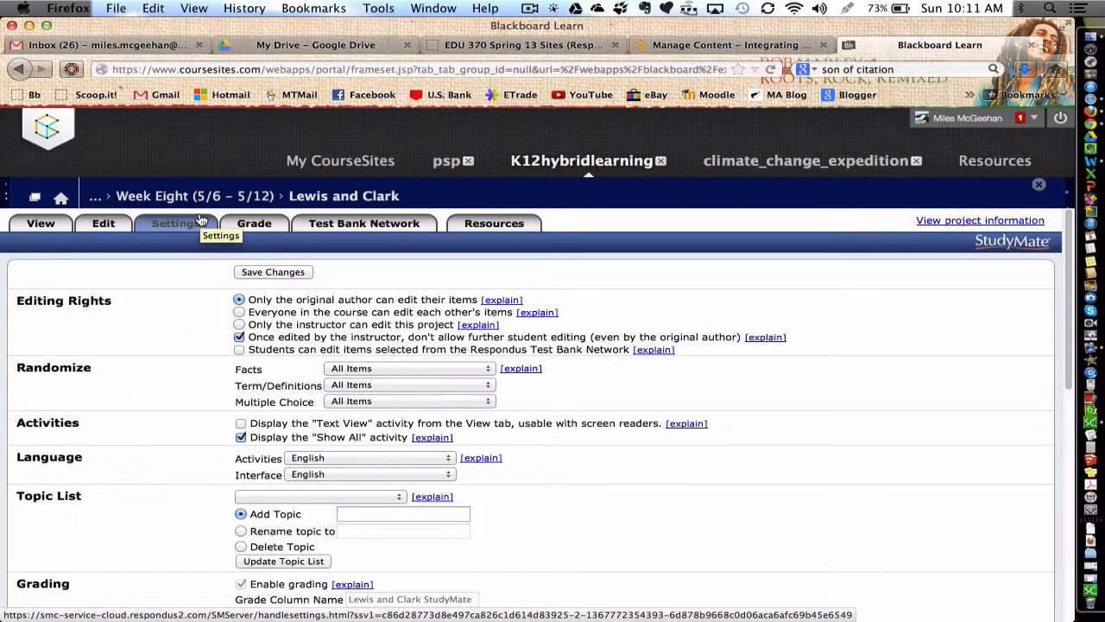